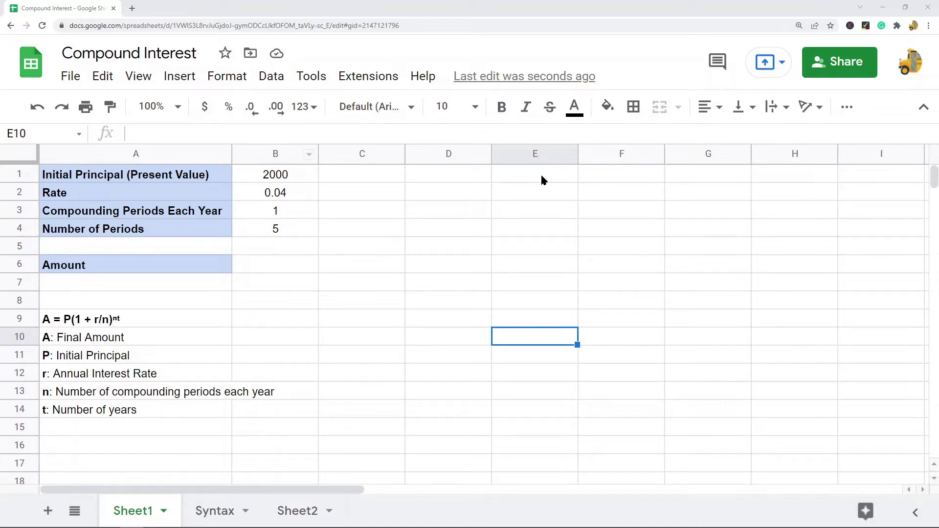
- Enter the starting balance 2000 in E1 and the years 1–5 in D2:D6
double_click(527, 177)
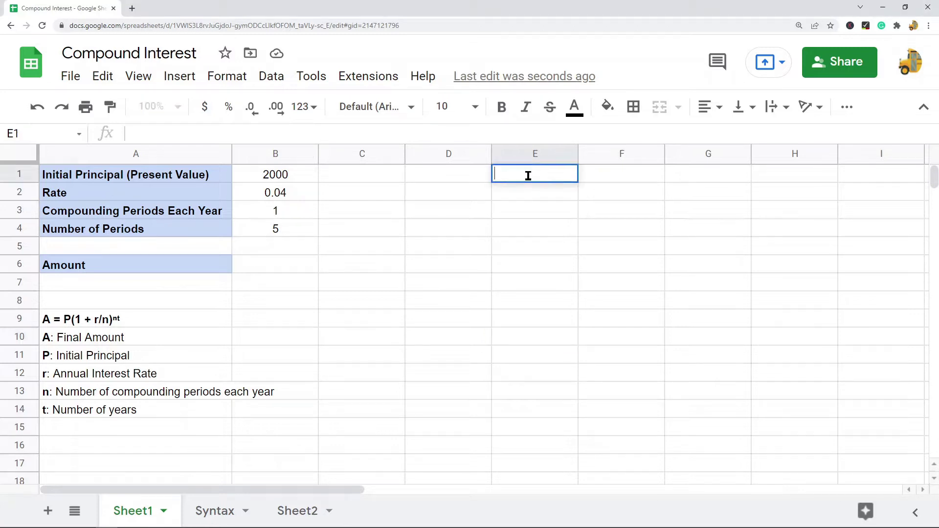
text(2000)
click(455, 198)
text(1)
key(Return)
text(2)
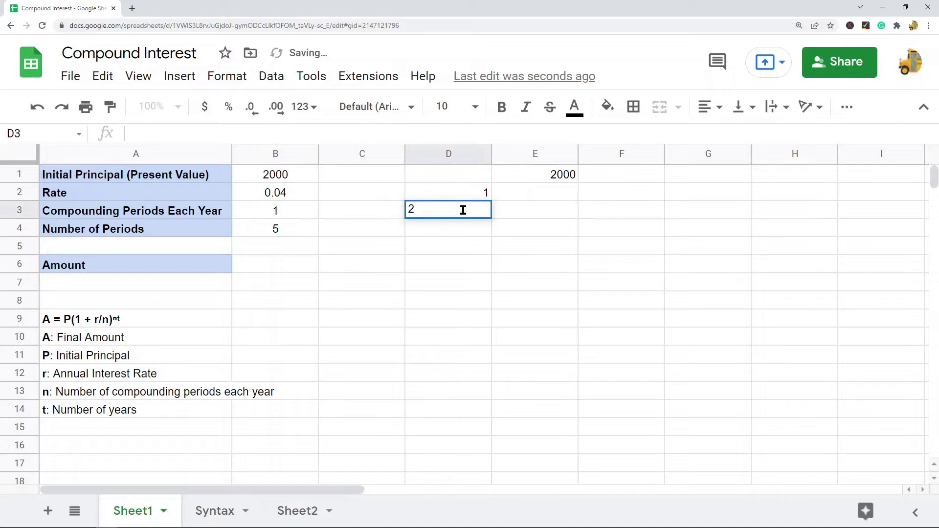
key(Return)
text(3)
key(Return)
text(4)
key(Return)
text(5)
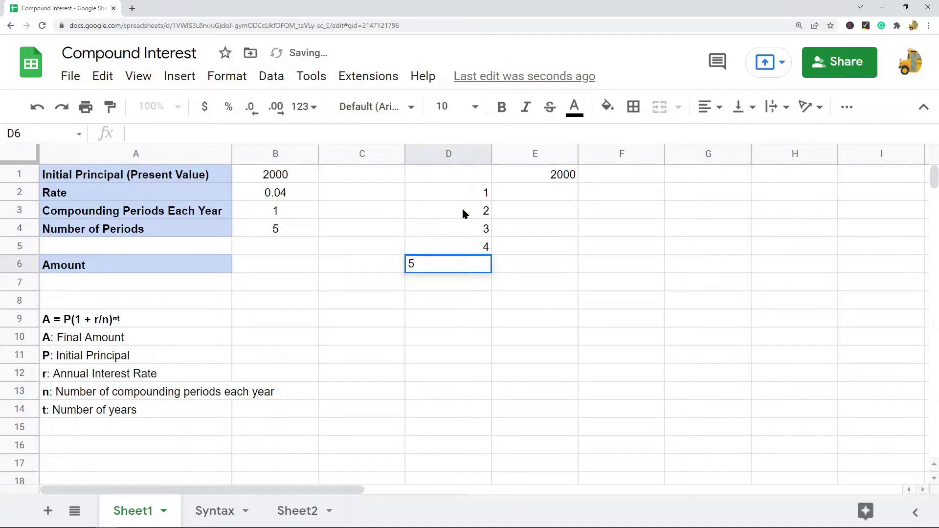
- Enter the year 1 growth formula =E1*1.04 in E2
click(530, 197)
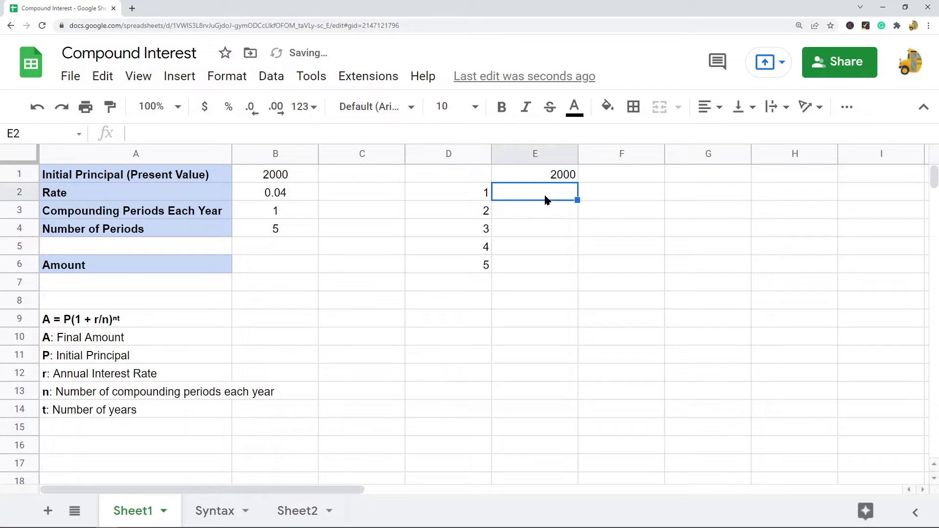
text(=)
click(558, 173)
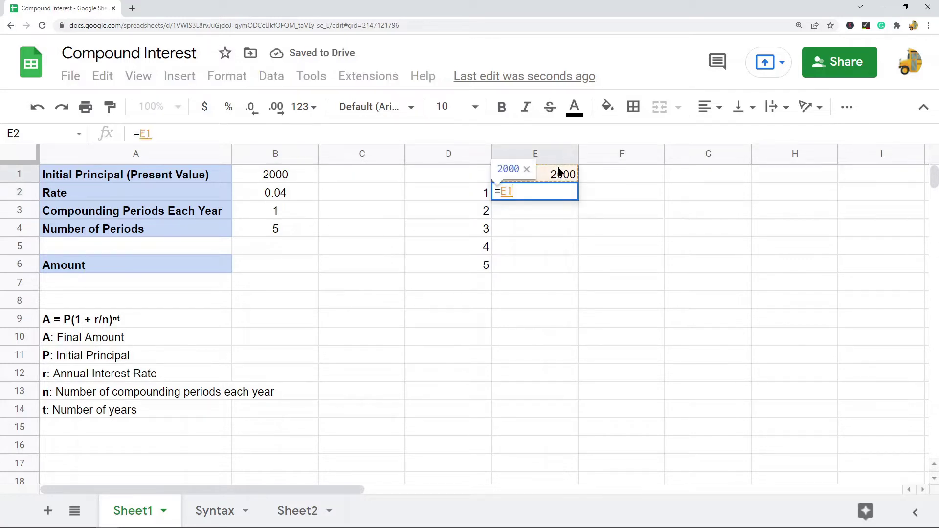
text(*1.04)
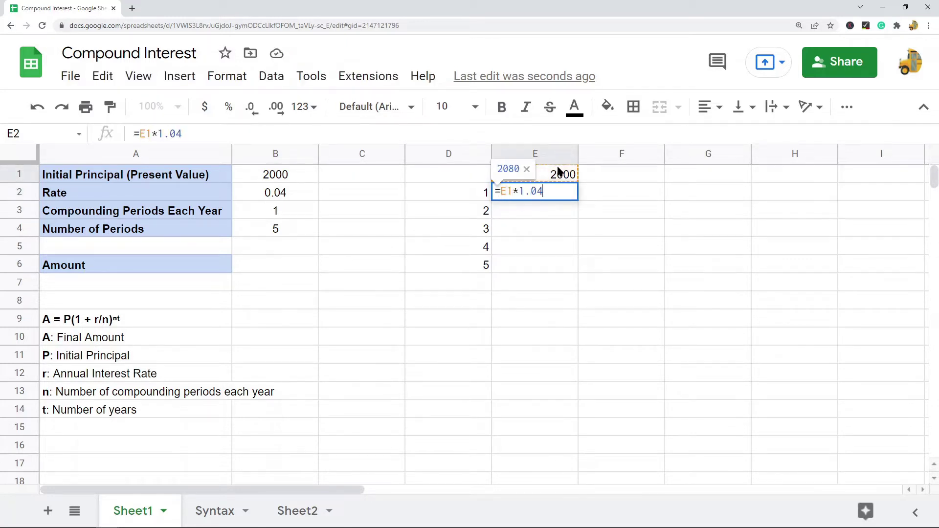
key(Return)
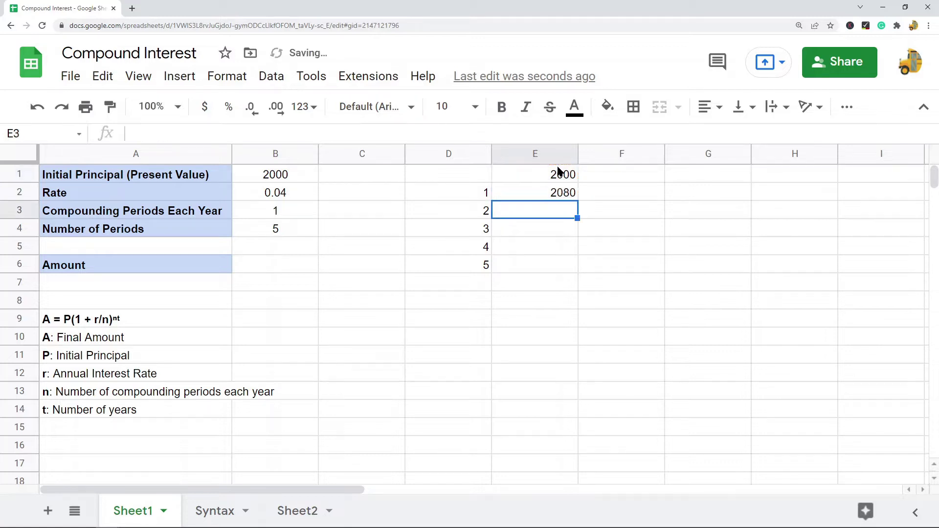
- Copy the E2 growth formula into E3:E6, reaching 2433.305805 in E6
click(569, 193)
key(ctrl+c)
click(556, 215)
drag(557, 215, 550, 269)
key(ctrl+v)
click(707, 229)
click(532, 269)
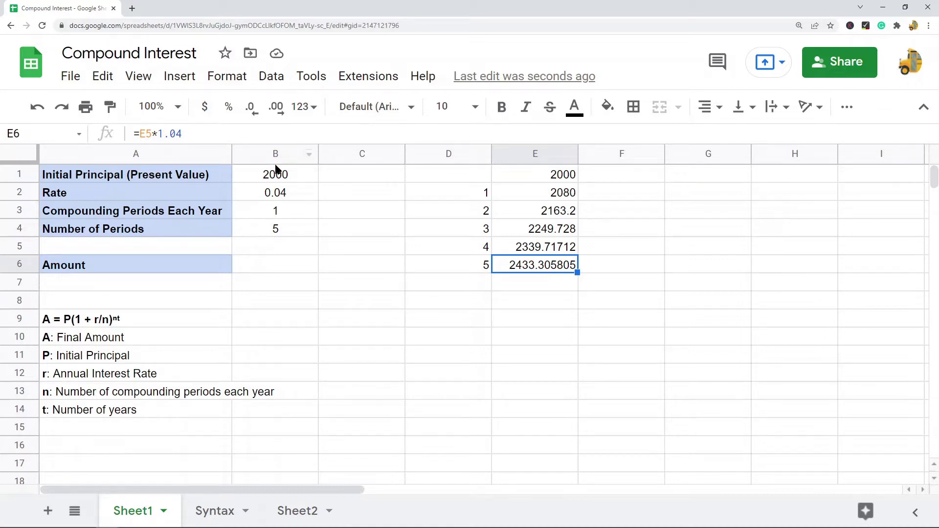
drag(271, 177, 273, 233)
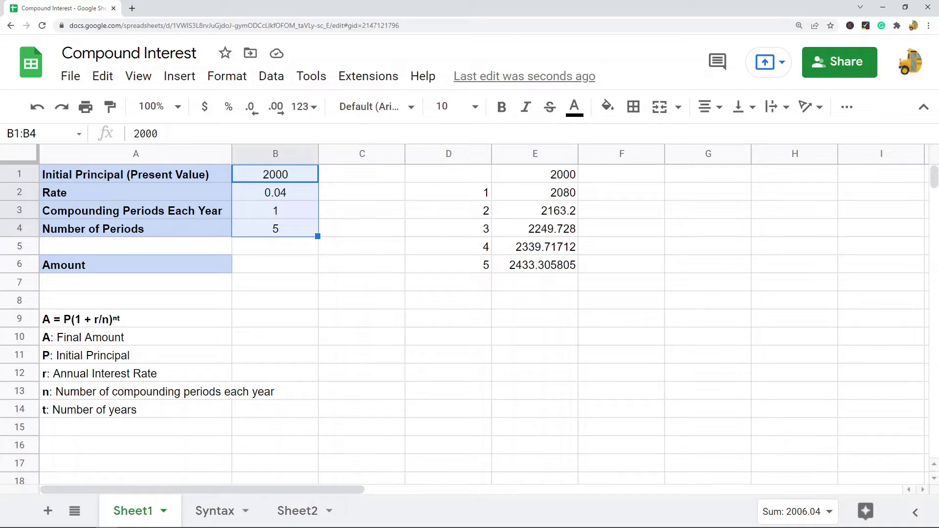
- Start the Amount formula in B6 as =B1*(1+B2/B3)
click(285, 269)
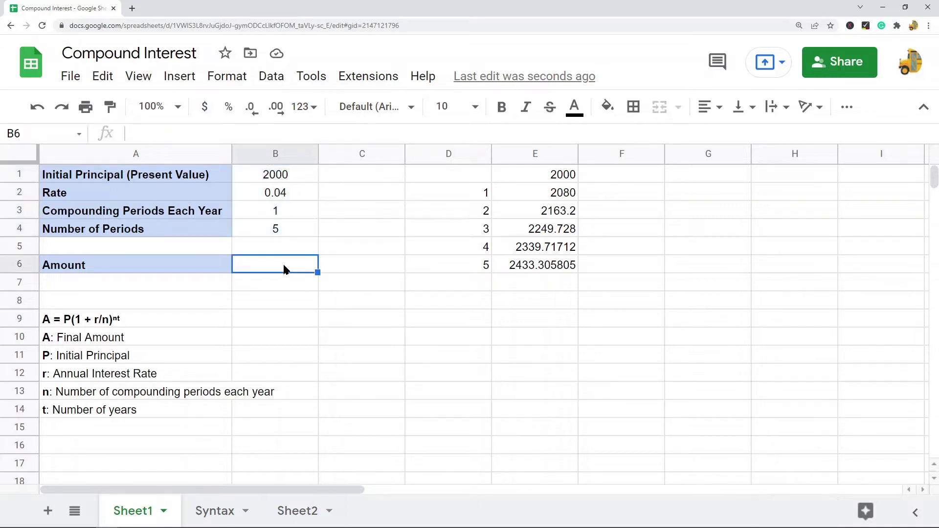
text(=)
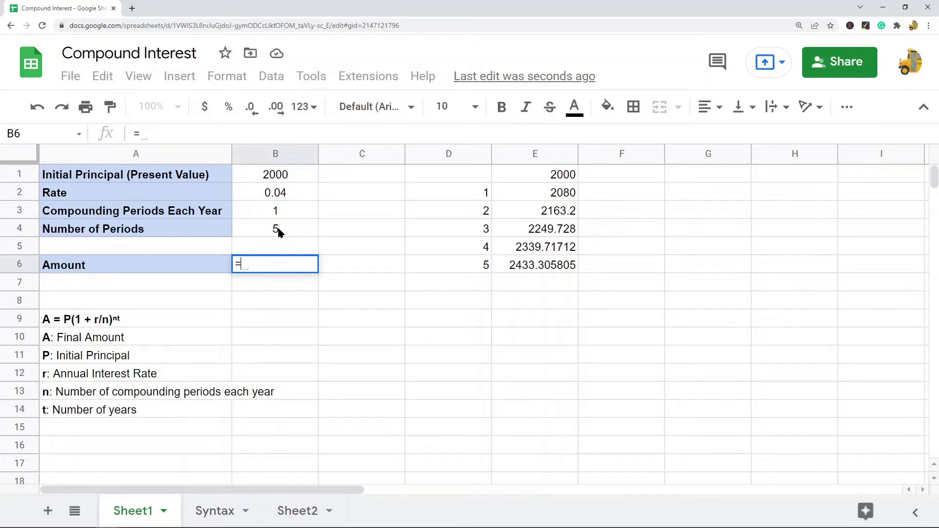
click(273, 177)
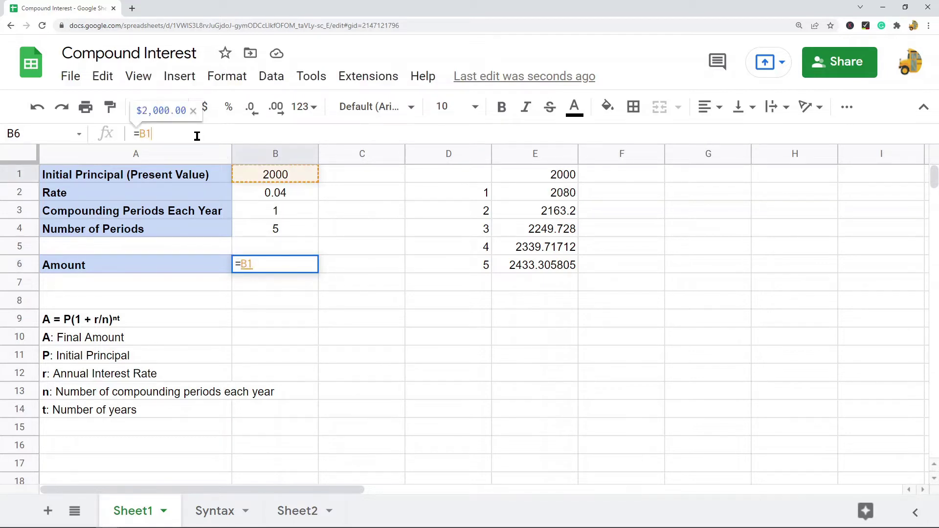
text(*()
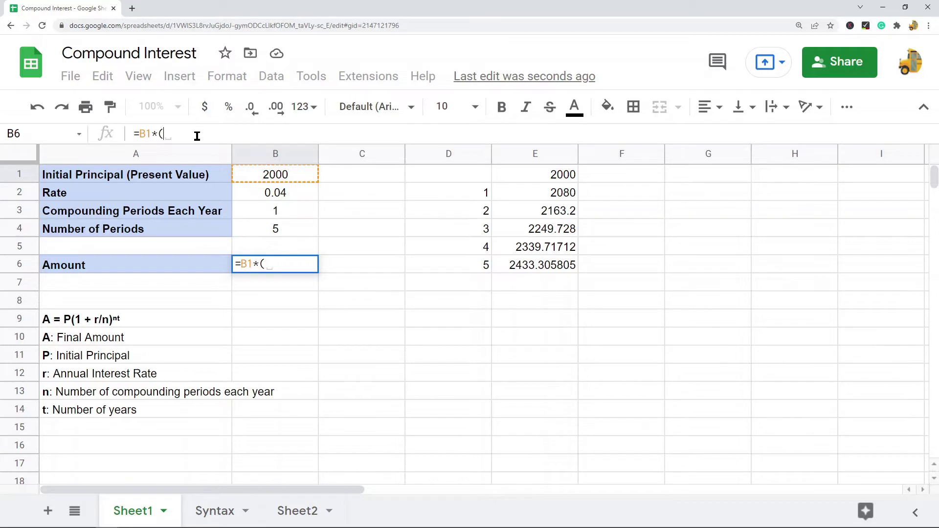
text(1)
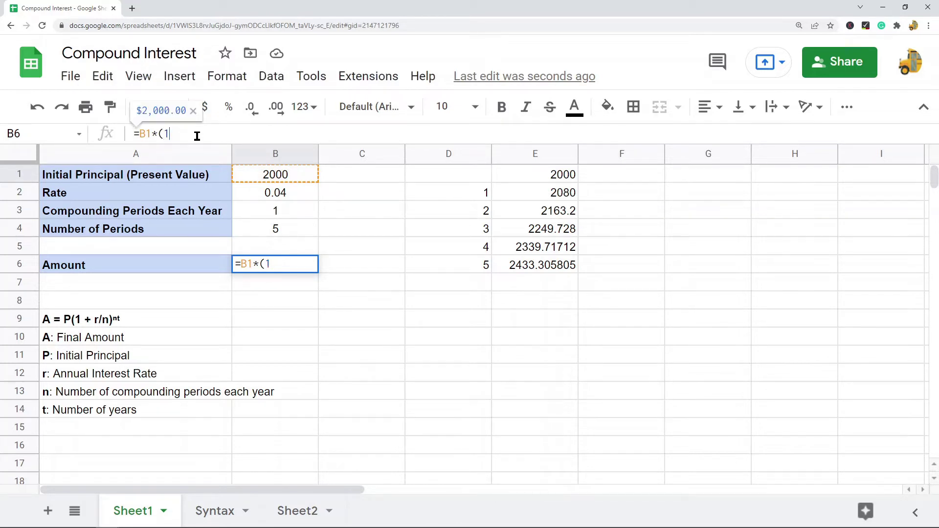
text(+)
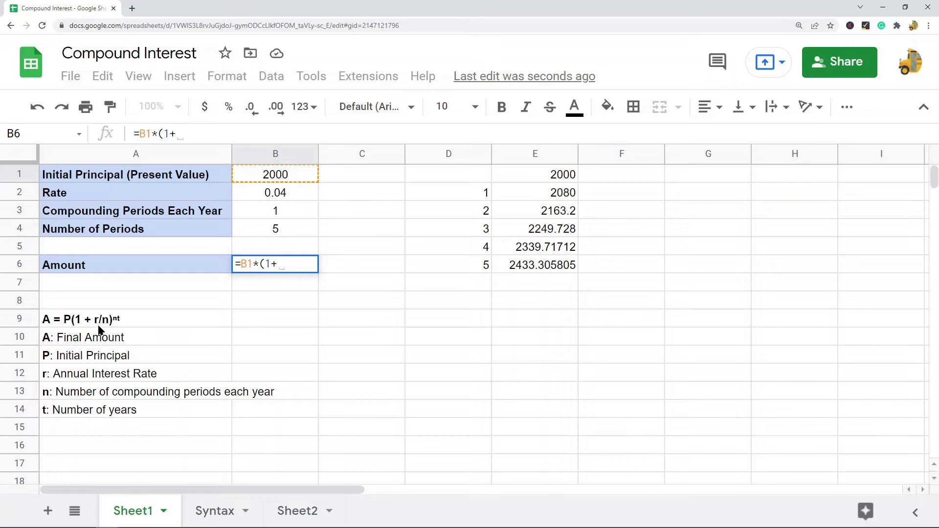
click(277, 194)
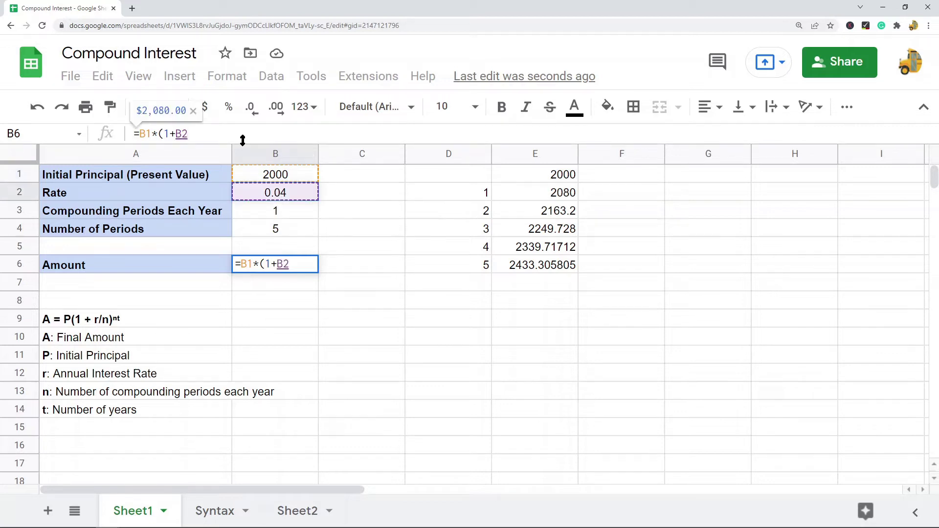
text(/)
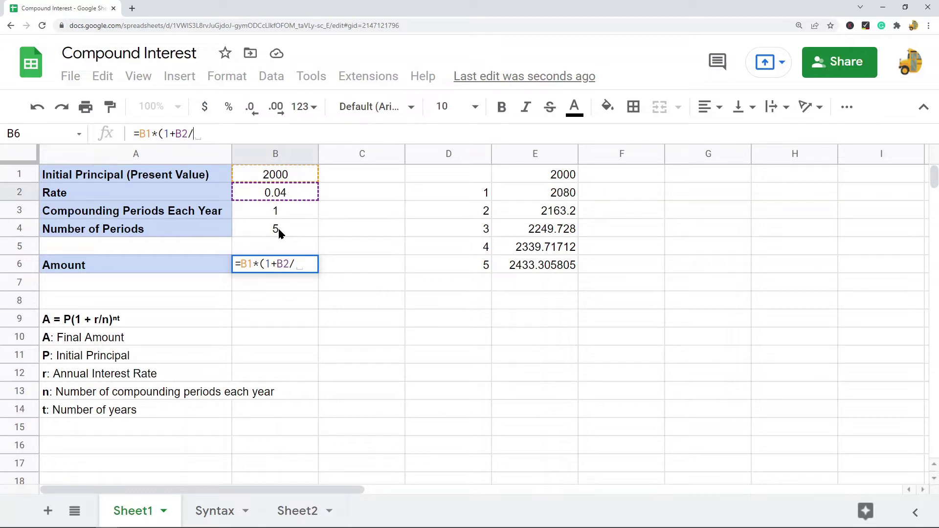
click(279, 213)
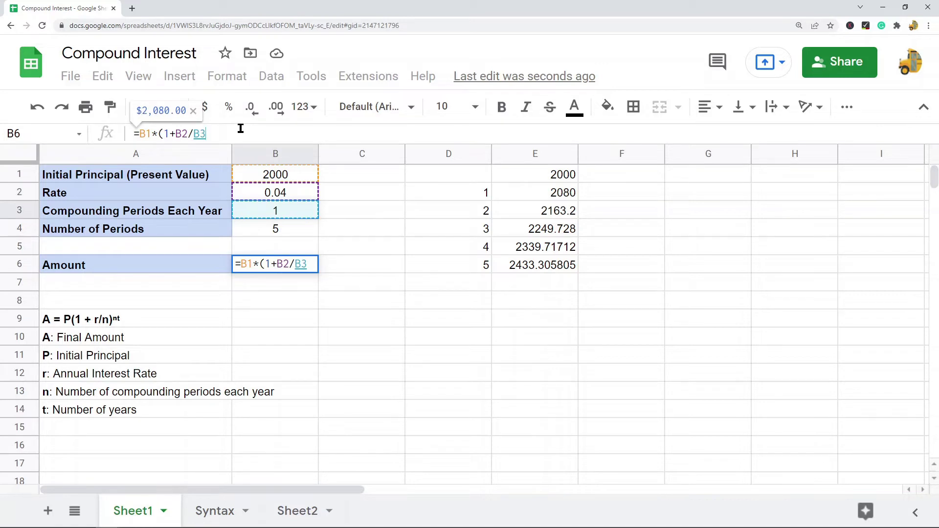
text())
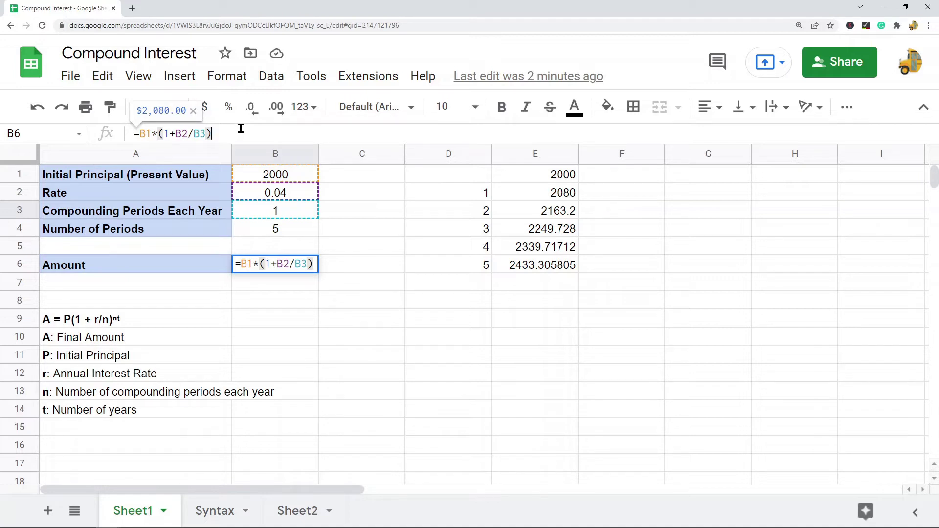
- Add the exponent ^(B3*B4) and commit, showing $2,433.31 in B6
text(^)
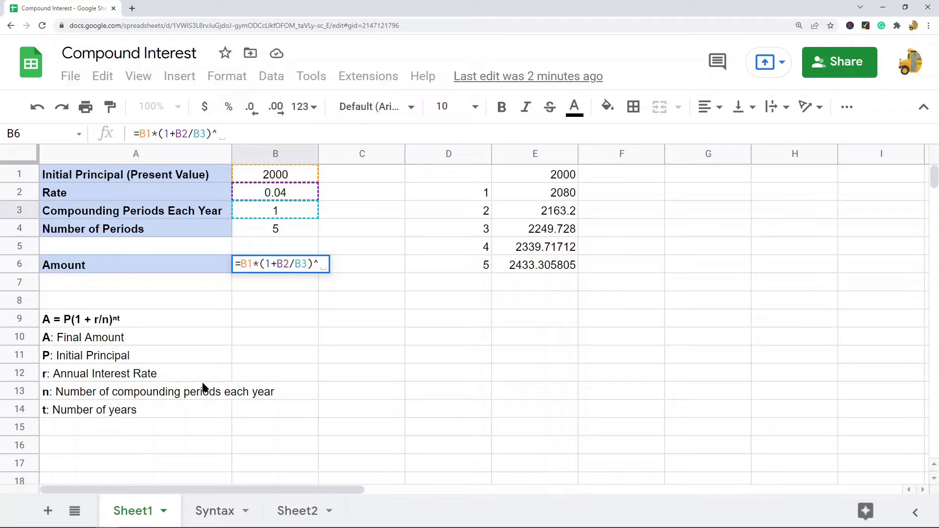
click(285, 229)
click(283, 210)
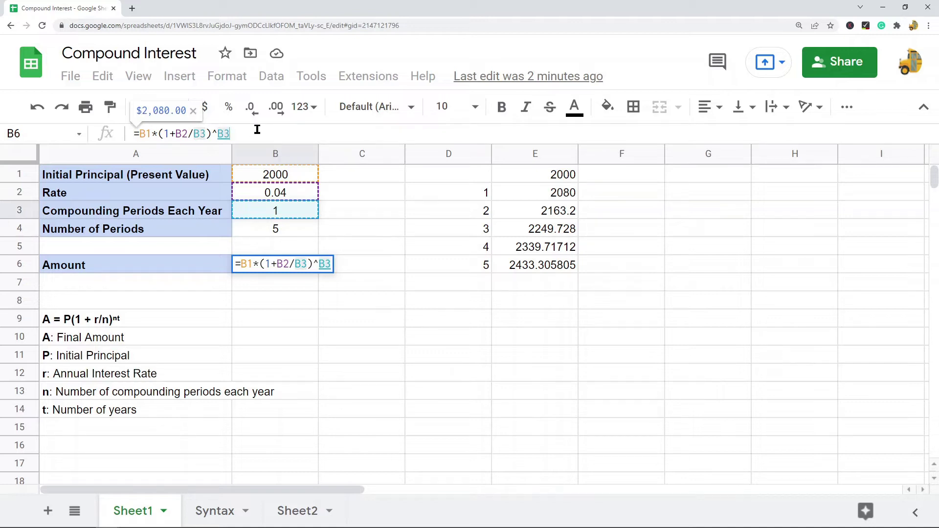
text(*)
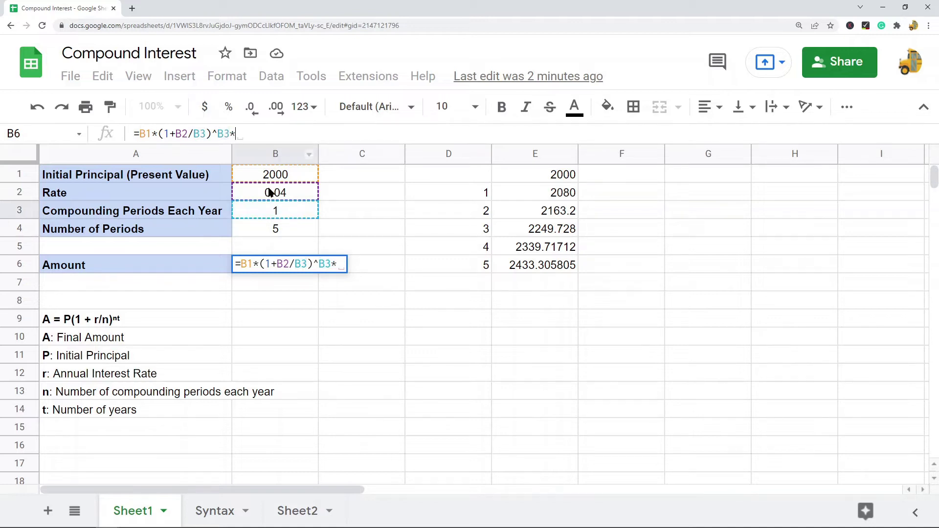
click(265, 227)
click(221, 134)
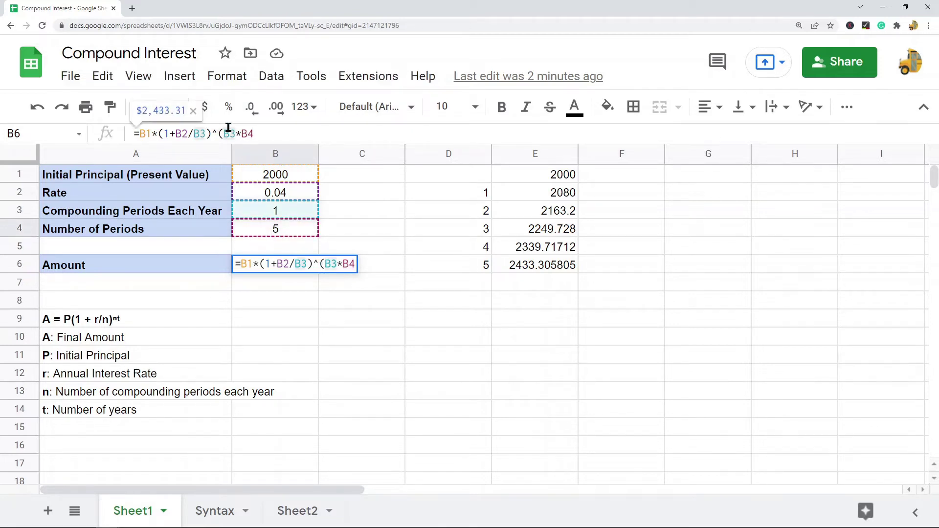
click(298, 130)
text())
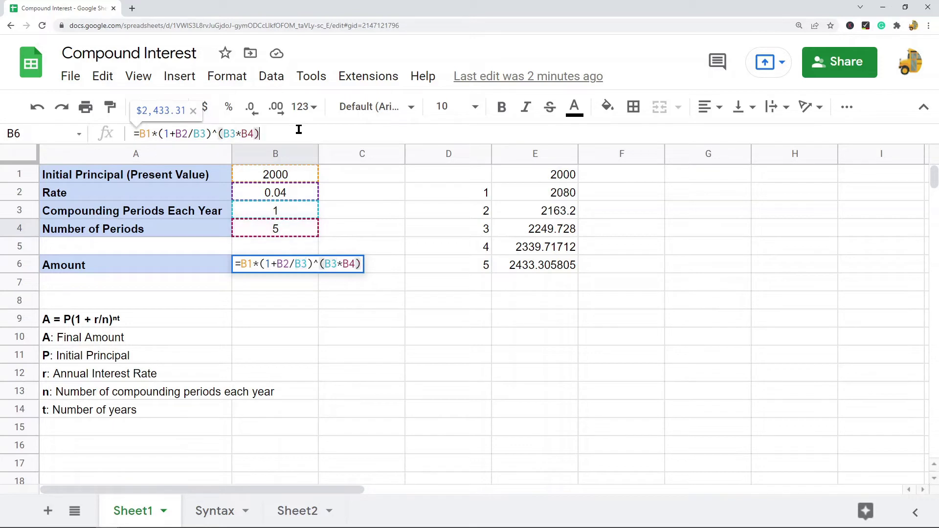
key(Return)
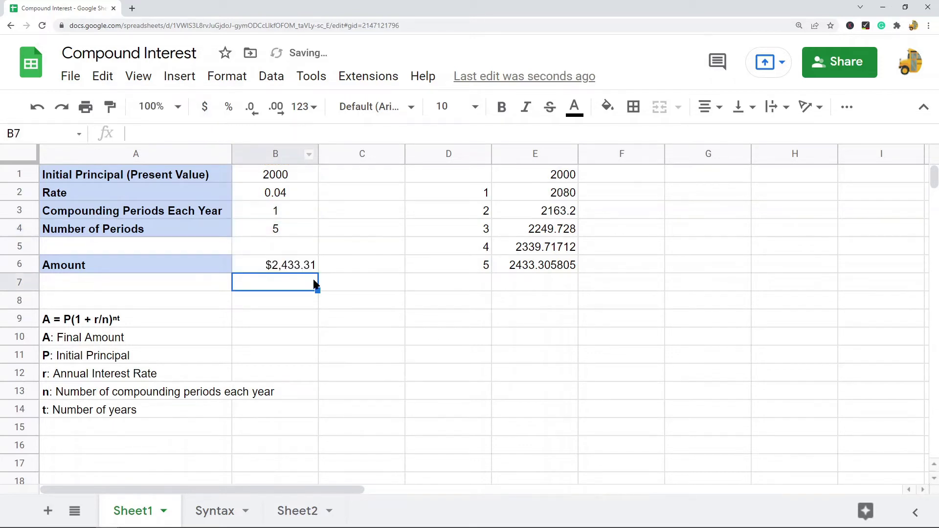
click(298, 272)
- Compare the manual year 5 value in E6 with B6, then go to the Syntax sheet
click(558, 269)
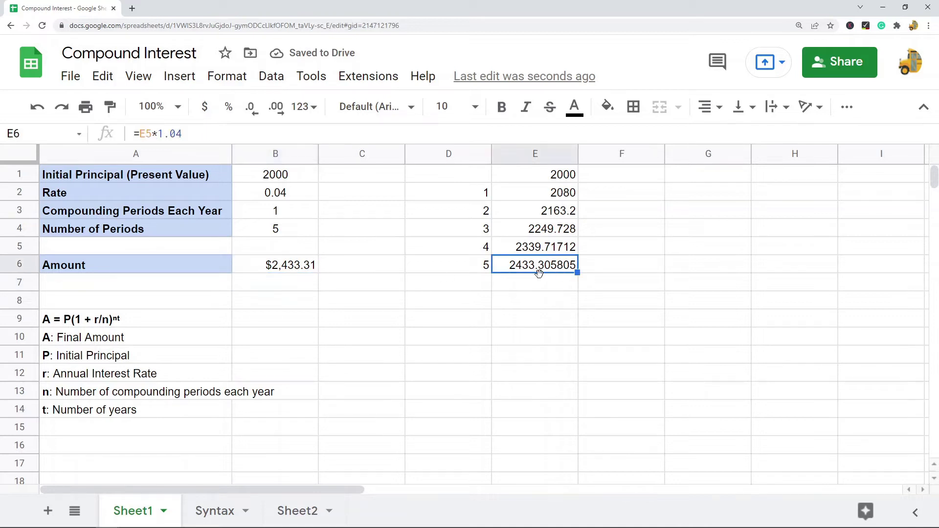
click(305, 273)
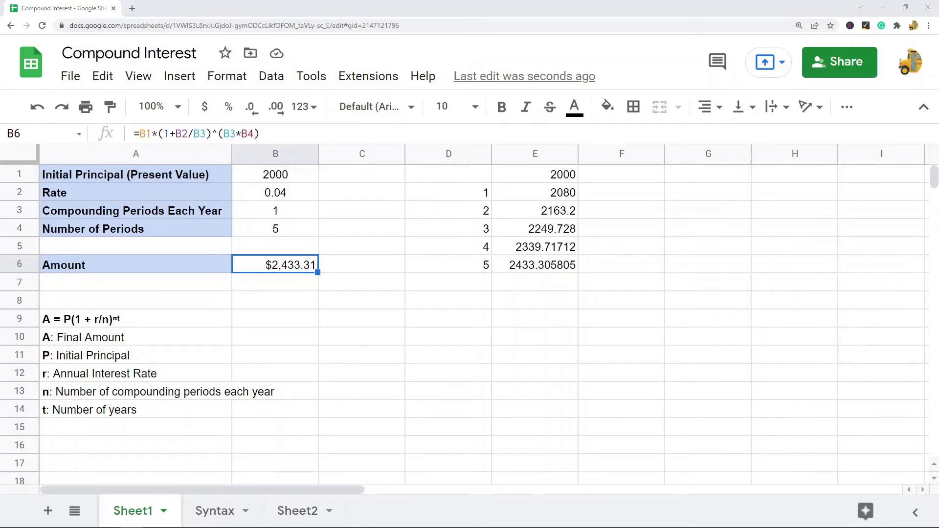
click(204, 510)
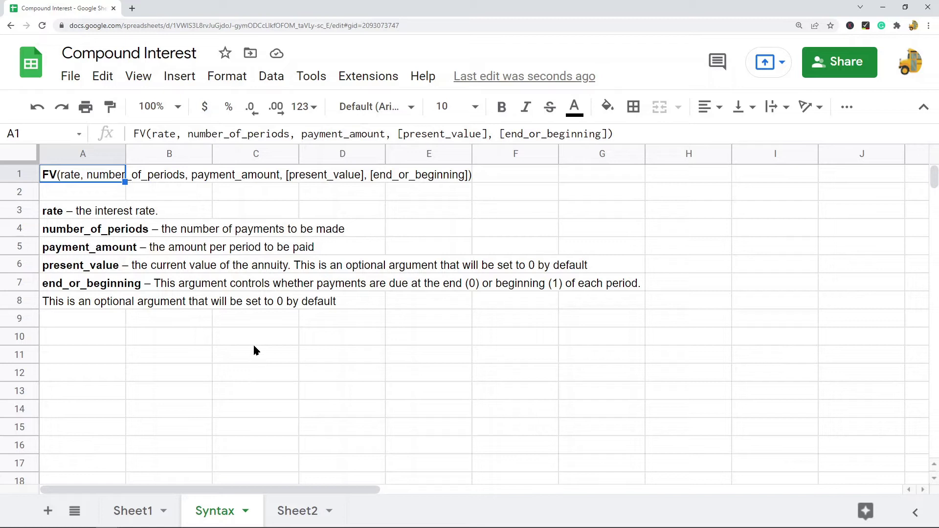
- Read the rate, number_of_periods, payment_amount, present_value and end_or_beginning descriptions, then go to Sheet2
double_click(72, 177)
drag(82, 175, 65, 177)
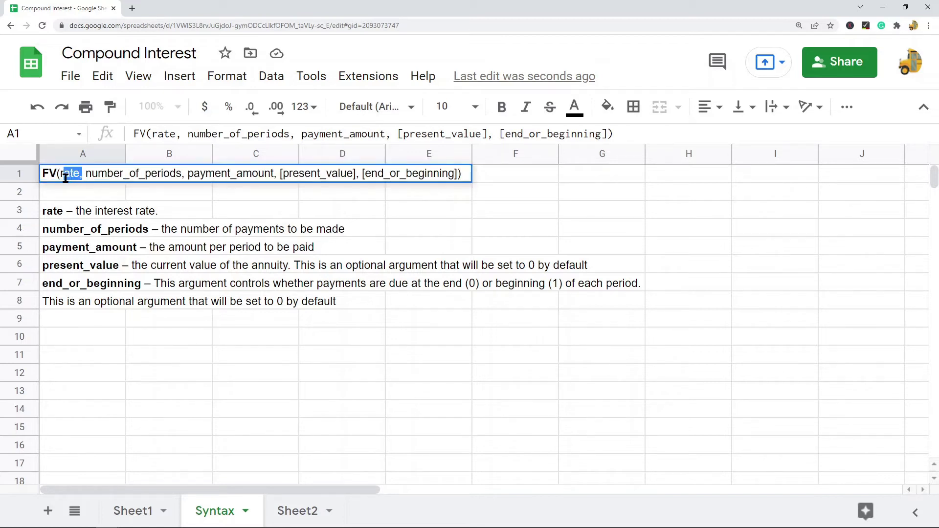
click(73, 218)
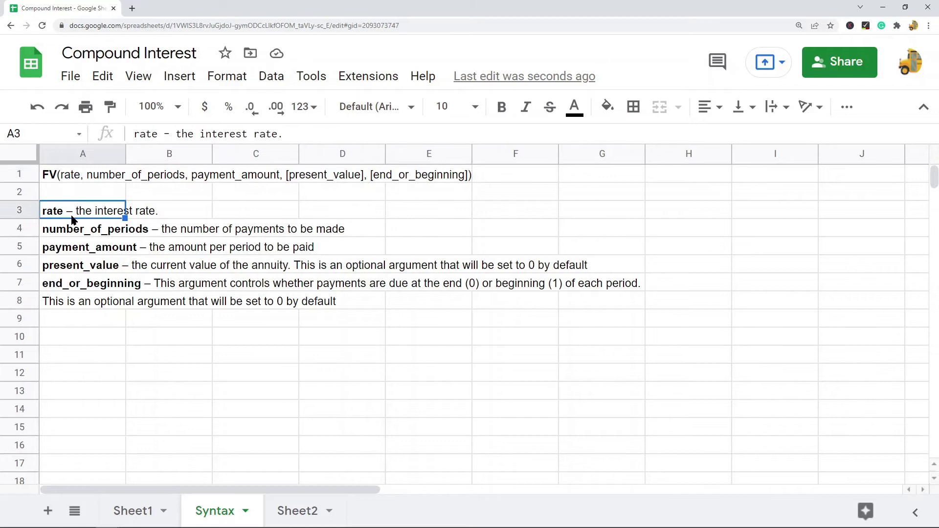
click(96, 232)
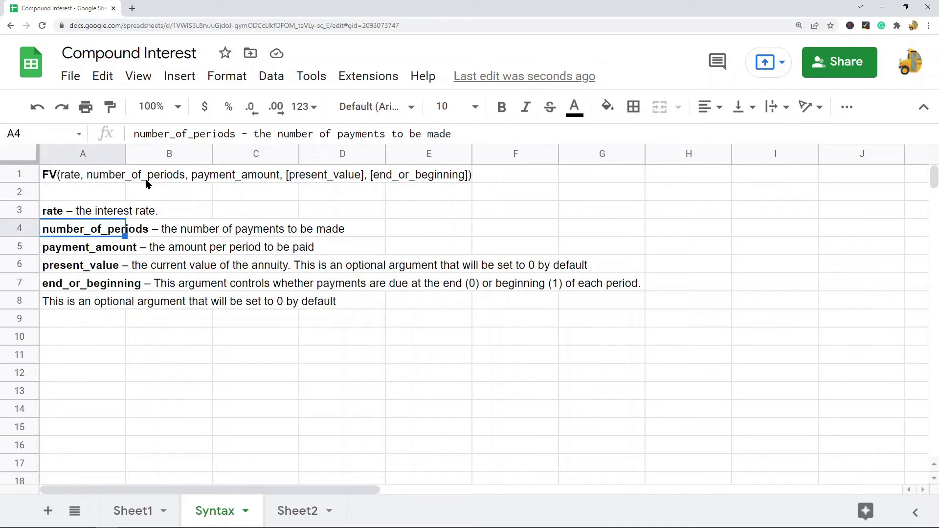
click(99, 252)
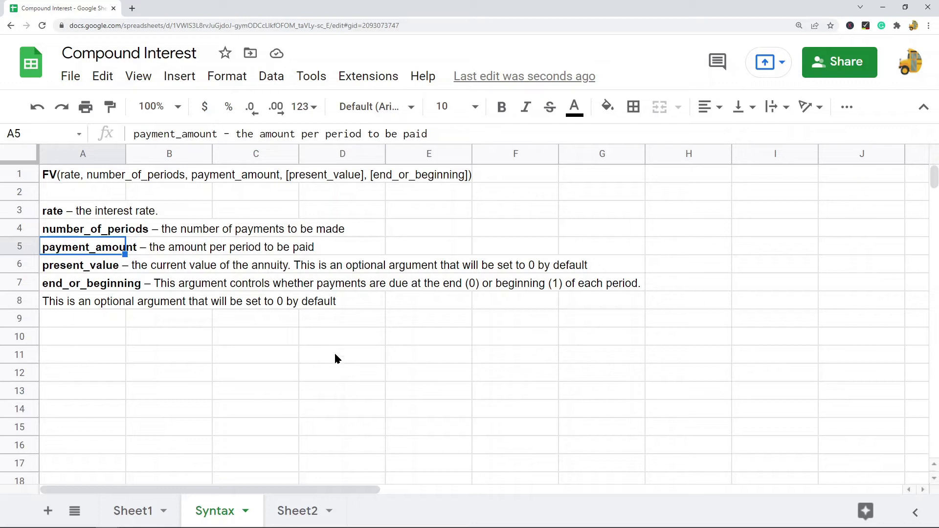
click(74, 269)
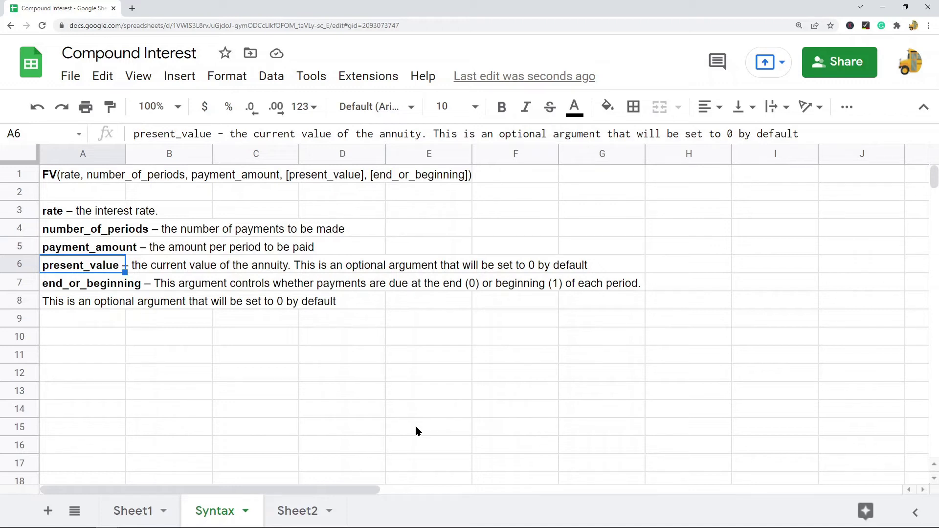
click(89, 286)
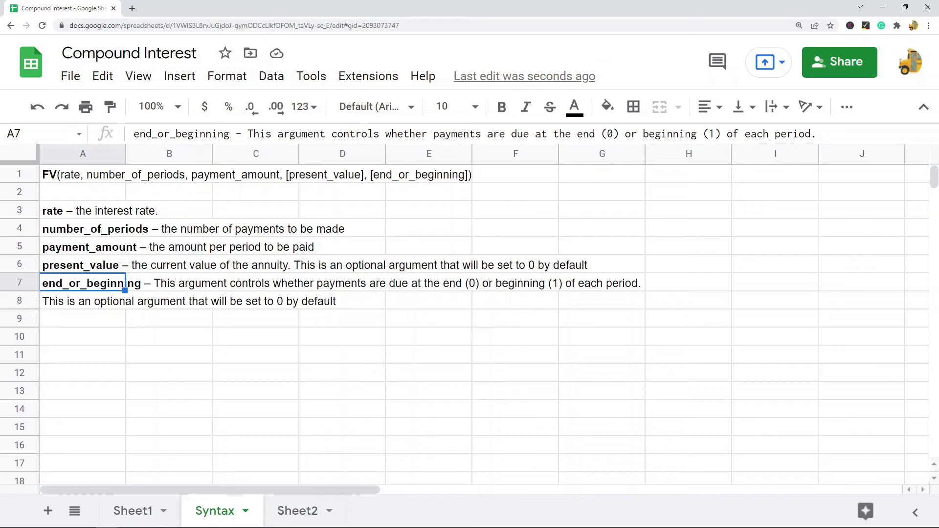
click(299, 511)
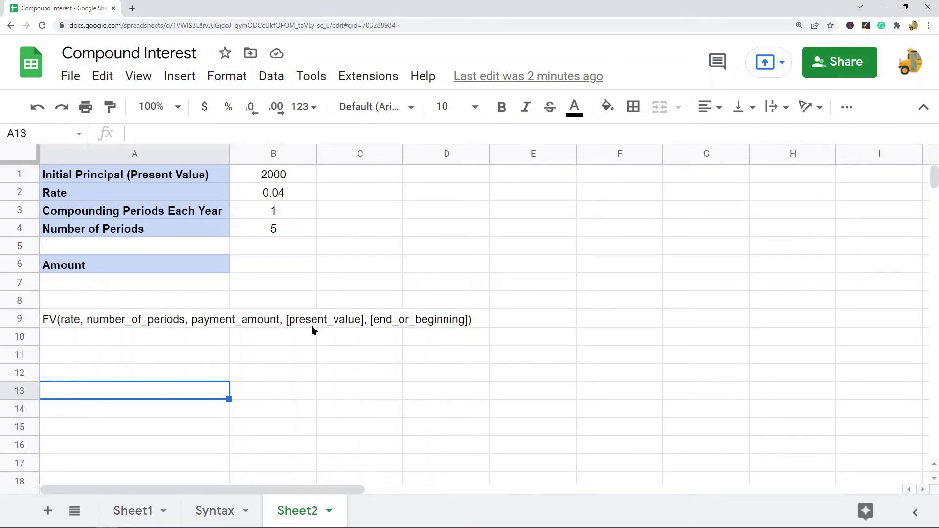
- Enter =FV(B2,B4,0,B1) in Sheet2's B6, returning -$2,433.31
click(268, 269)
text(=)
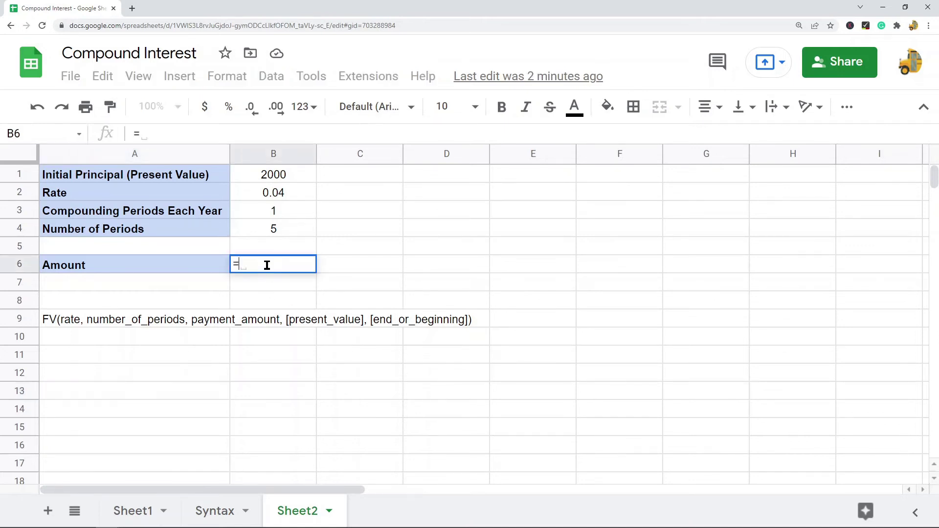
text(FV()
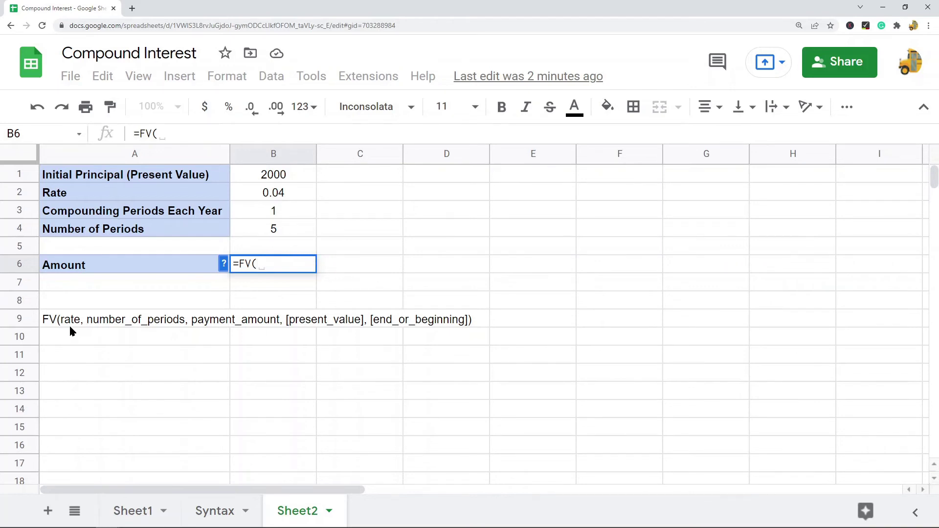
click(282, 194)
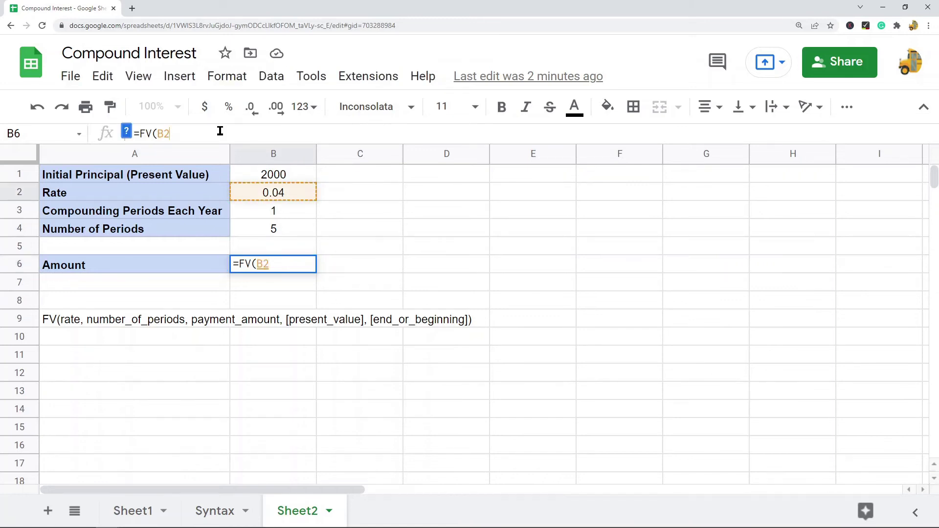
text(,)
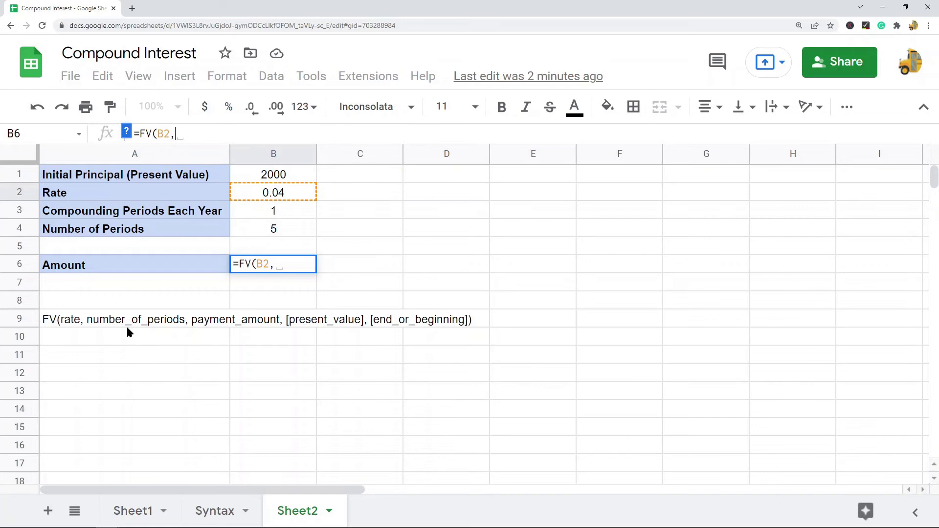
click(277, 233)
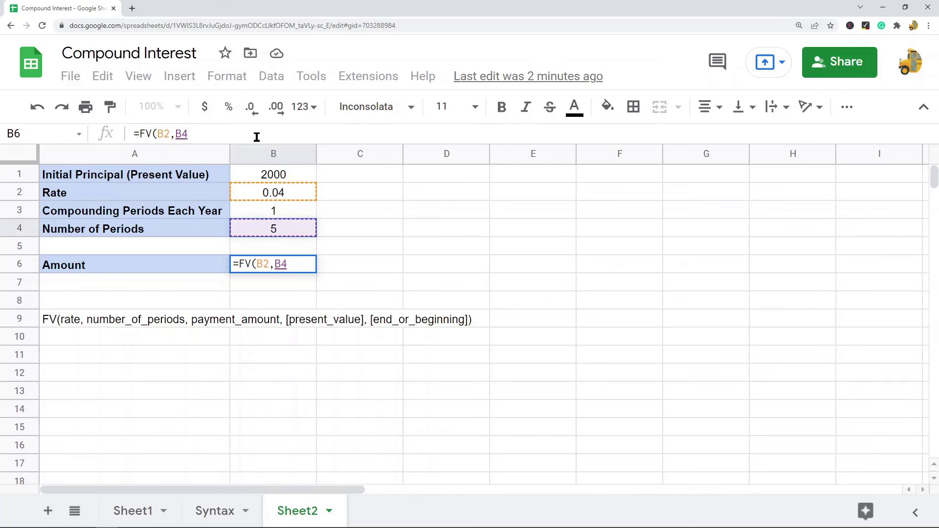
text(,)
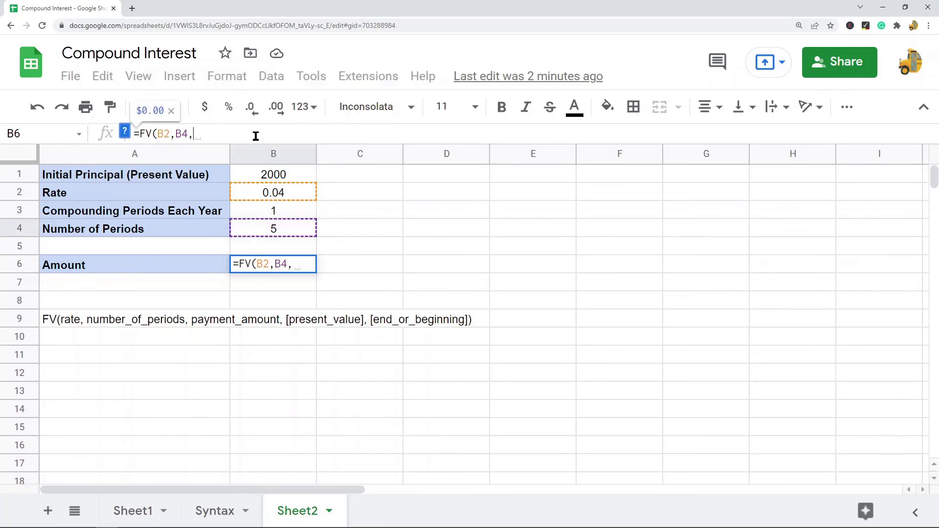
text(0)
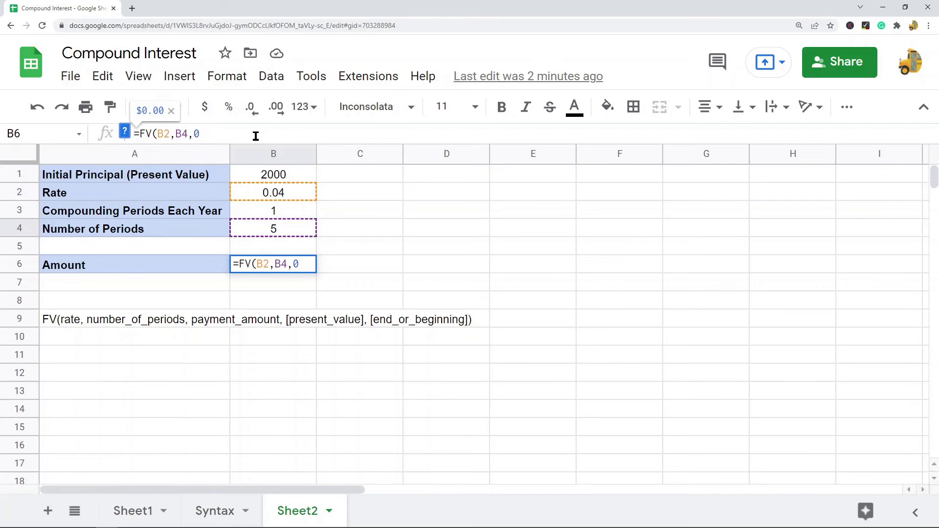
text(,)
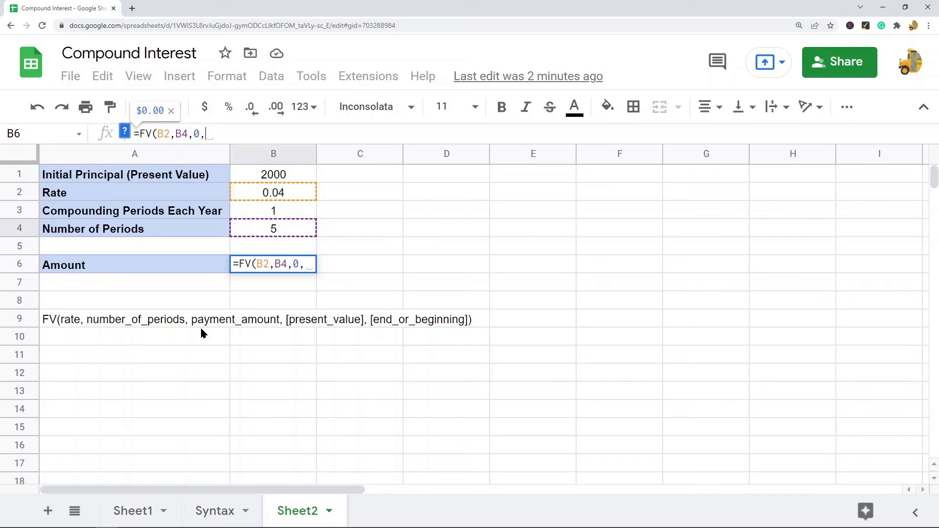
click(276, 175)
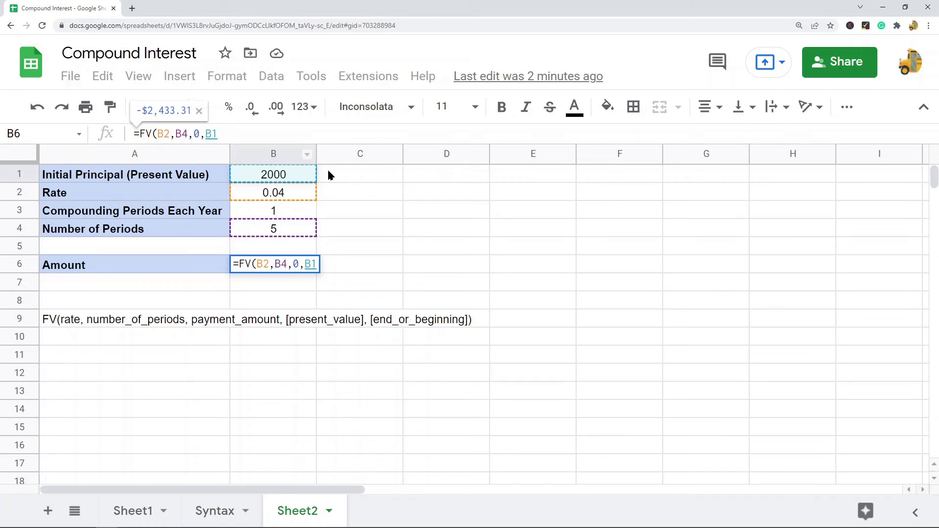
text())
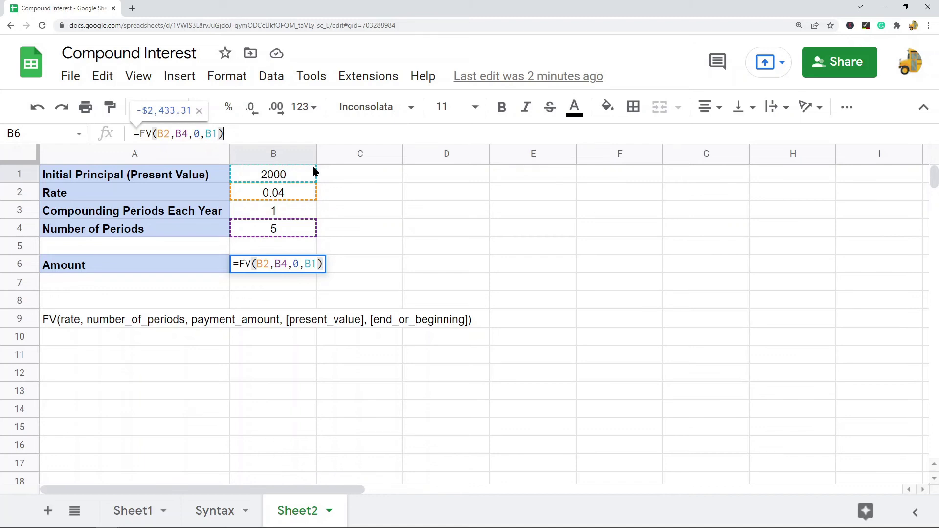
key(Return)
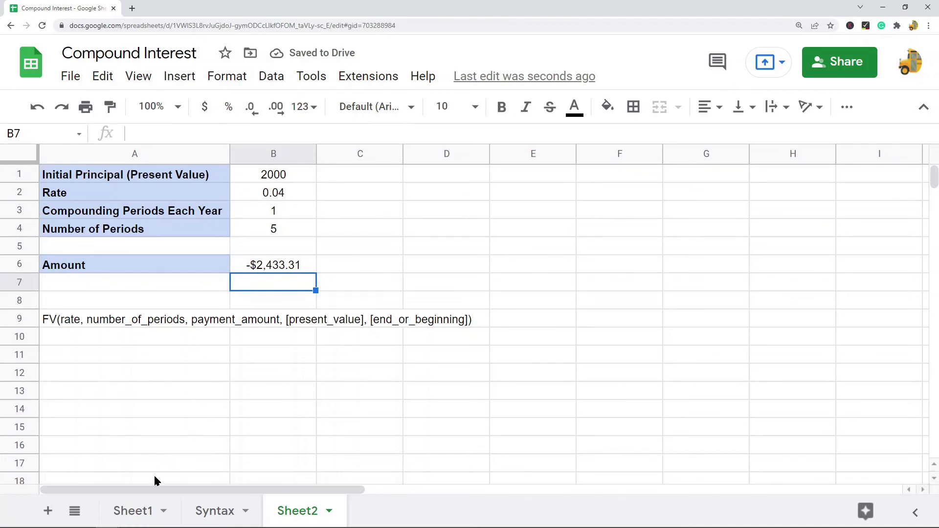
- After checking Sheet1, change B6 to =-FV(B2,B4,0,B1) so it shows $2,433.31
click(137, 512)
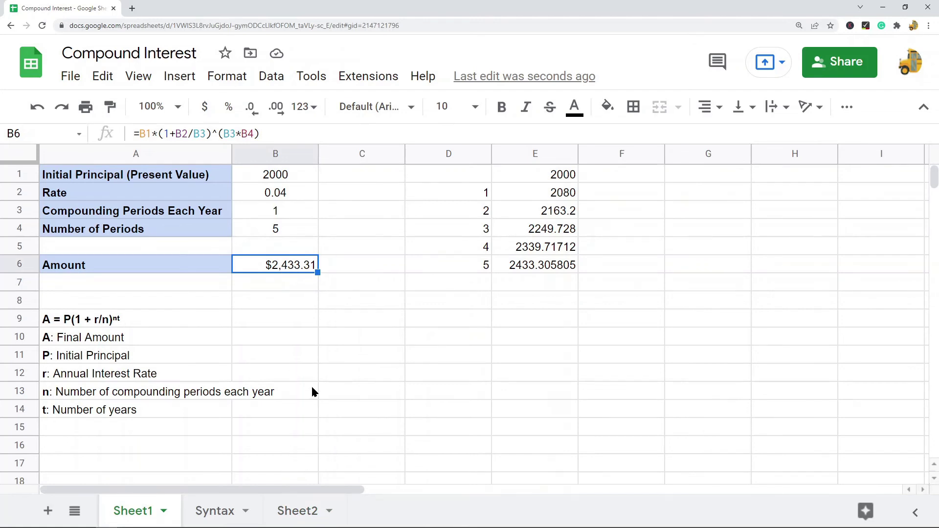
click(299, 509)
click(272, 269)
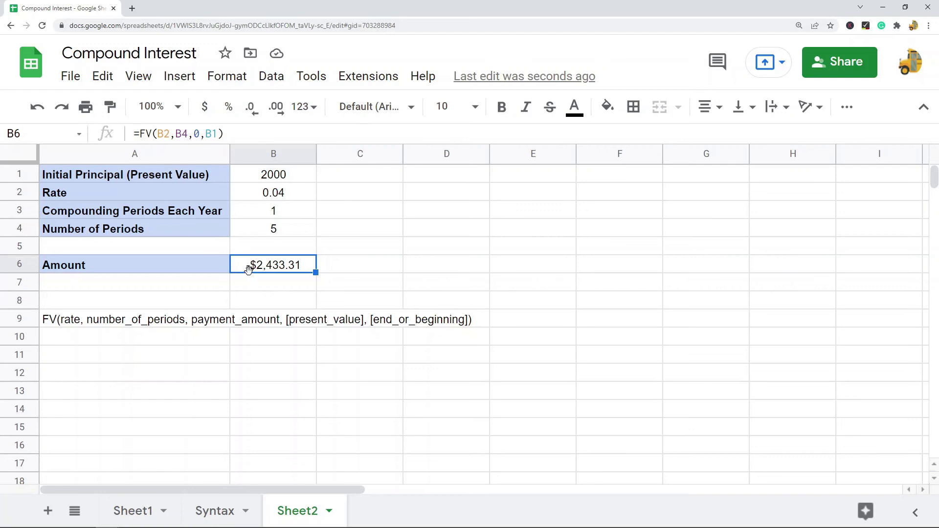
click(138, 133)
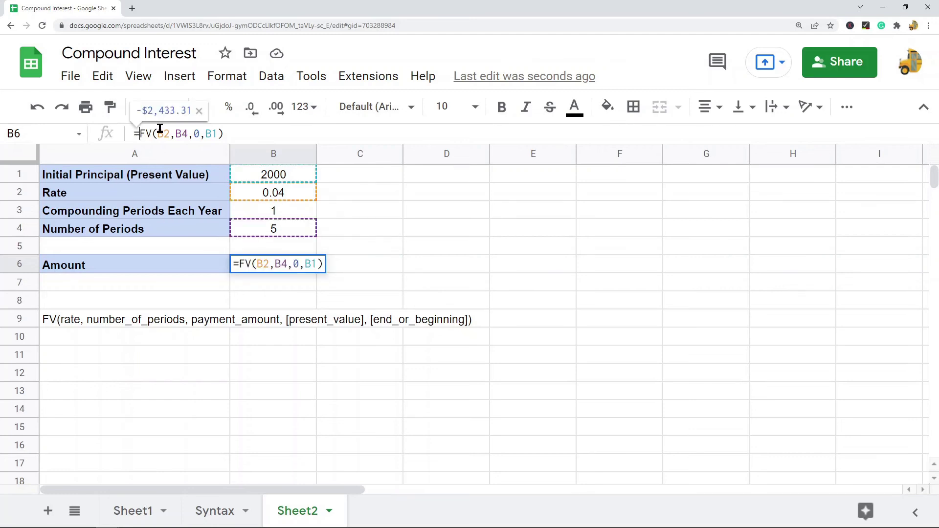
text(-)
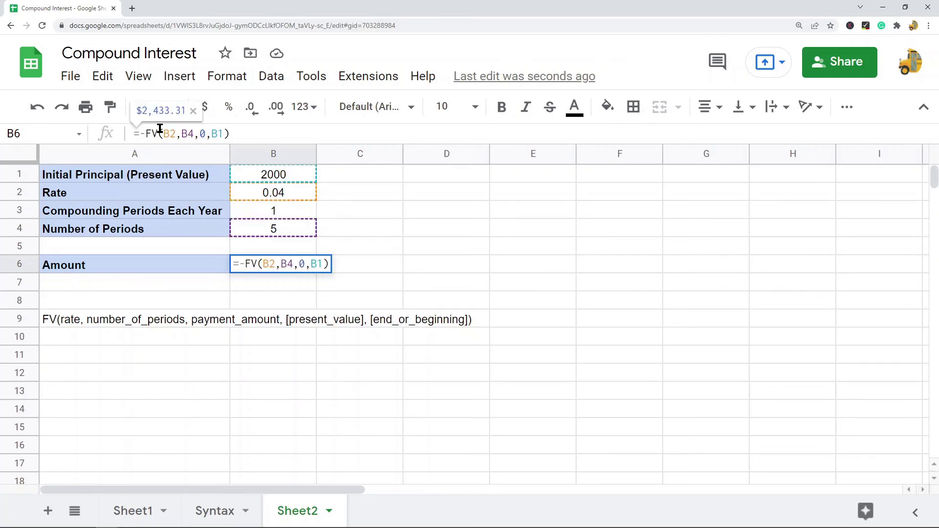
key(Return)
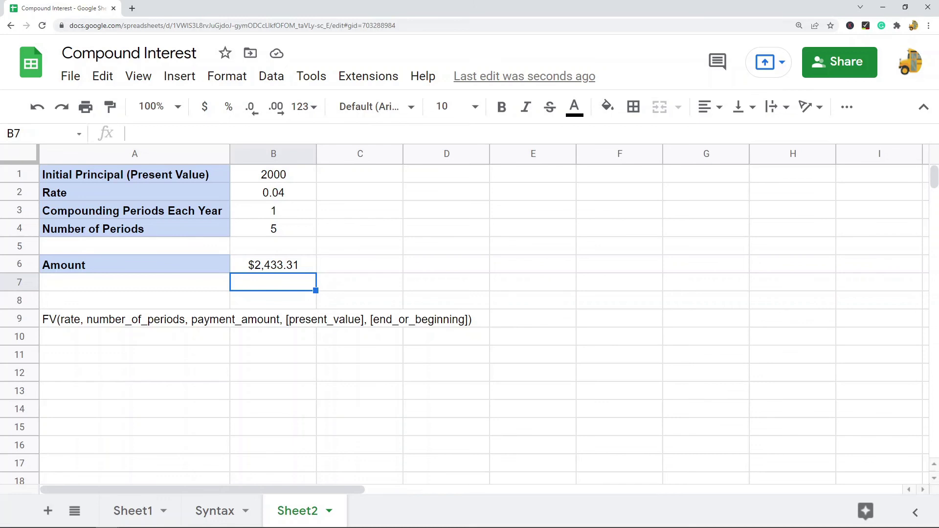
- On Sheet1, set the compounding periods per year in B3 to 12
click(133, 511)
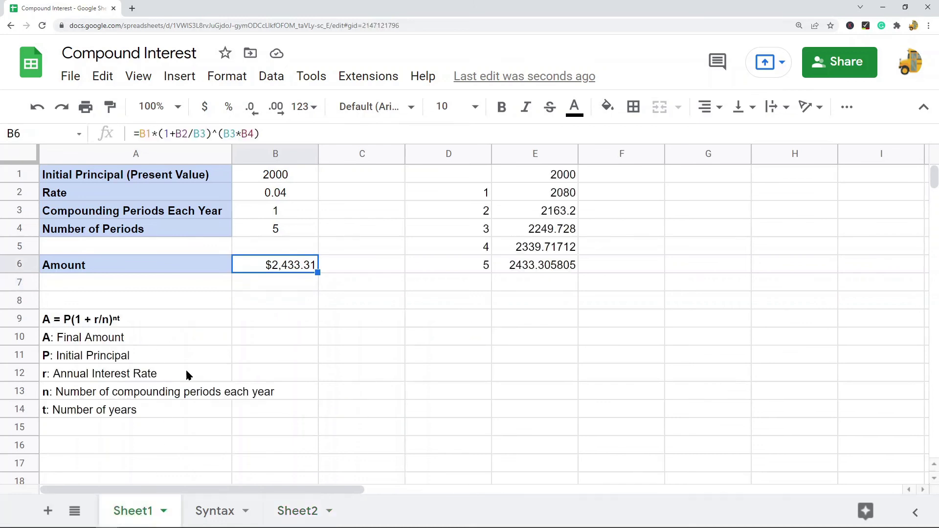
click(156, 219)
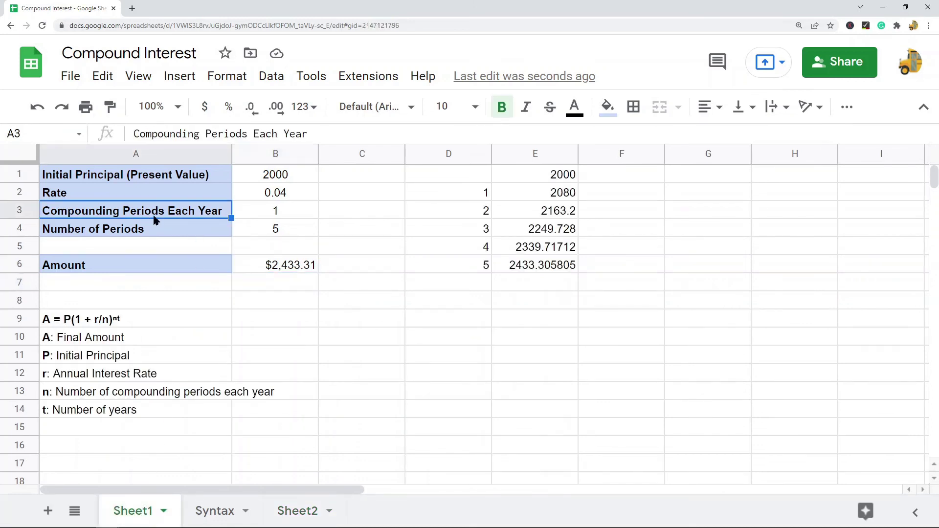
click(288, 211)
double_click(273, 210)
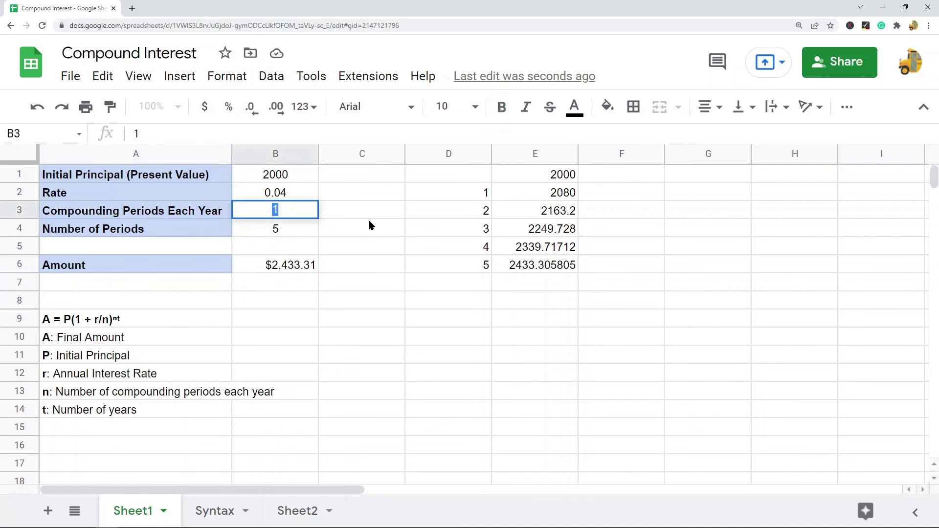
text(12)
key(Return)
- Change B3 to 365 for daily compounding, raising the Amount to $2,442.78
click(254, 211)
double_click(288, 211)
drag(289, 211, 203, 201)
text(365)
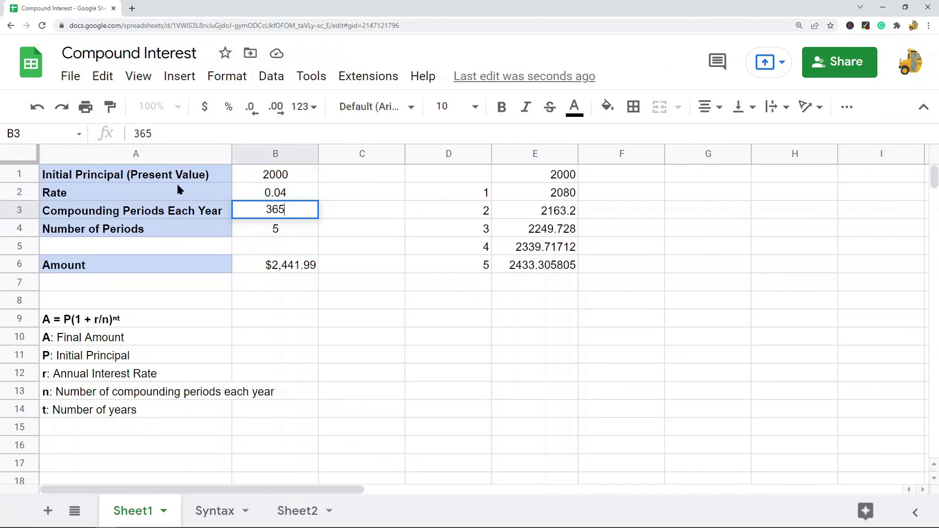
key(Return)
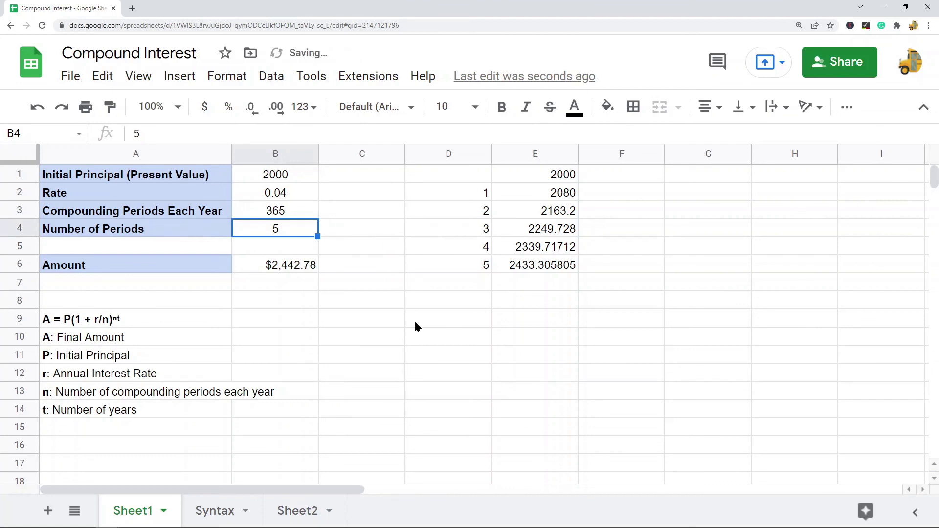
click(270, 213)
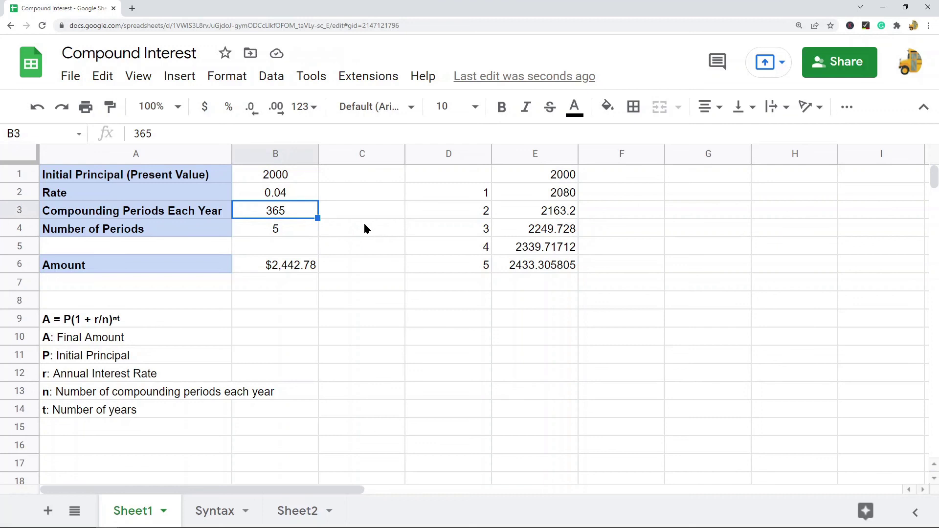